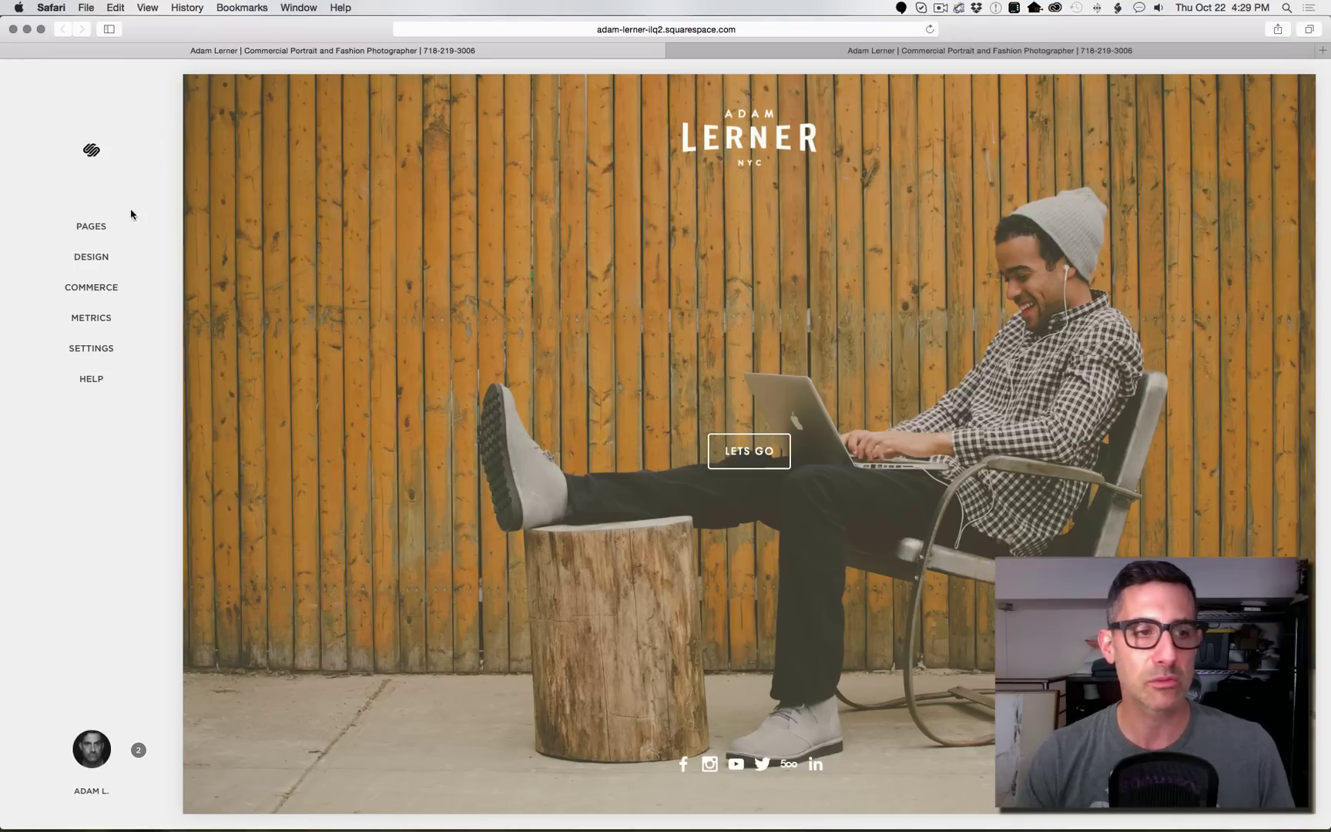
Open the Design panel from the Squarespace home menu.
click(98, 257)
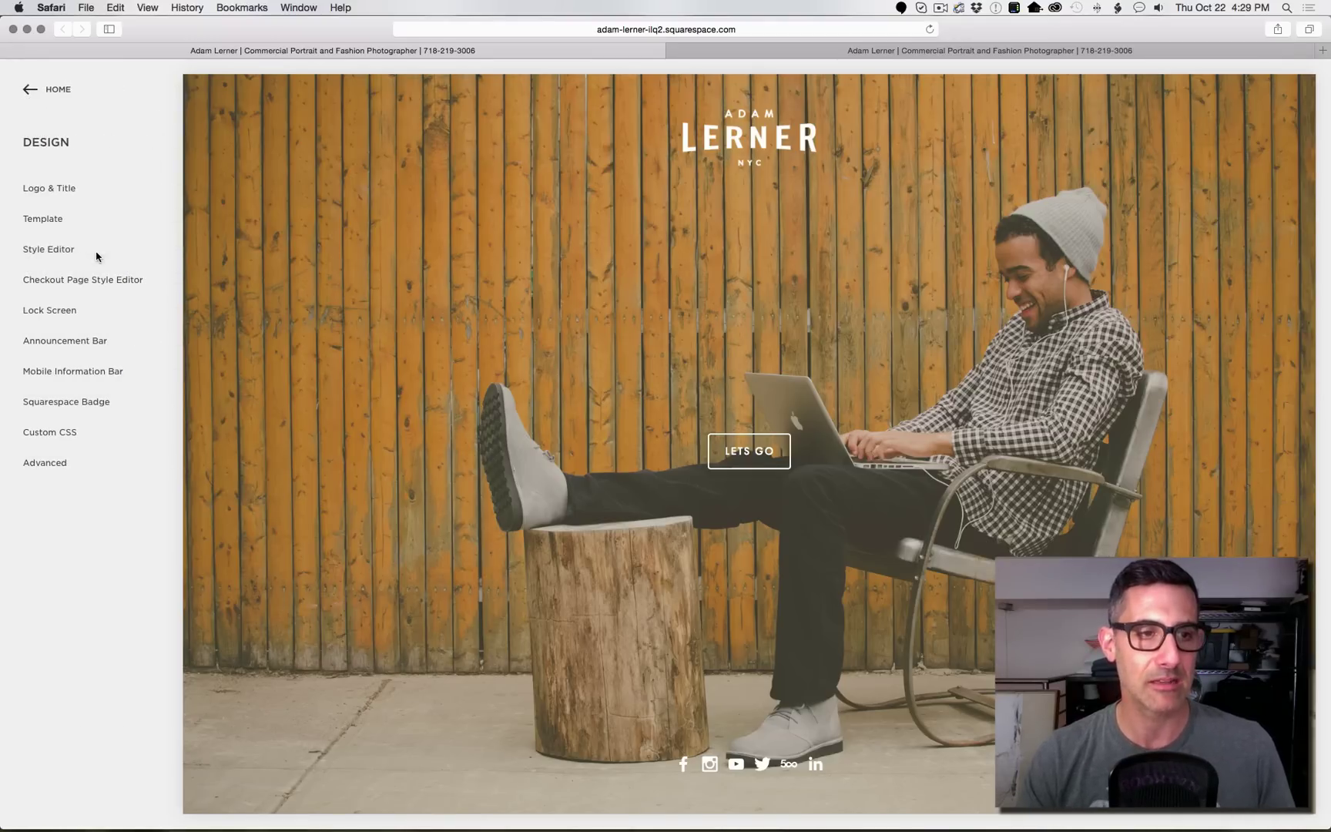
Open the Announcement Bar settings, switch the bar off, then set it back to enabled.
click(70, 339)
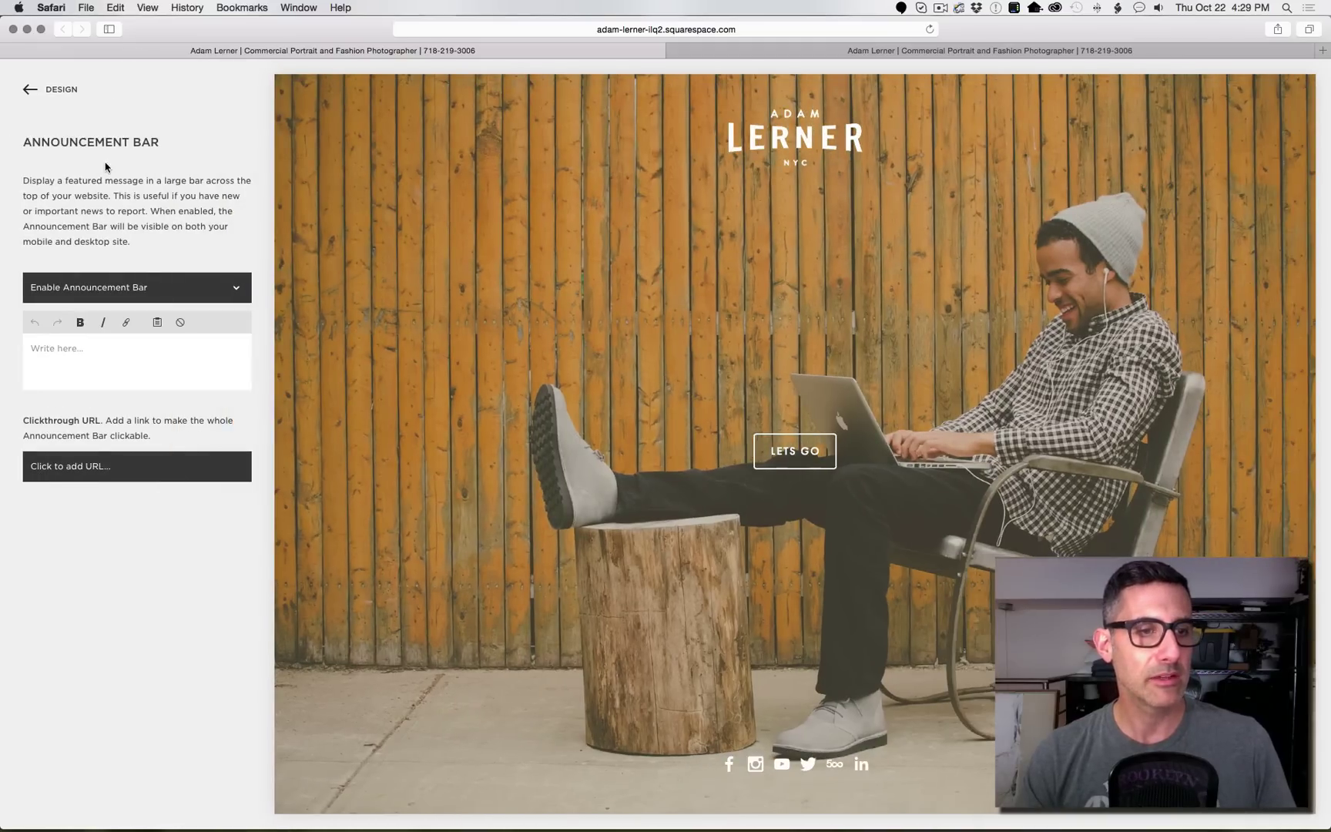
click(237, 285)
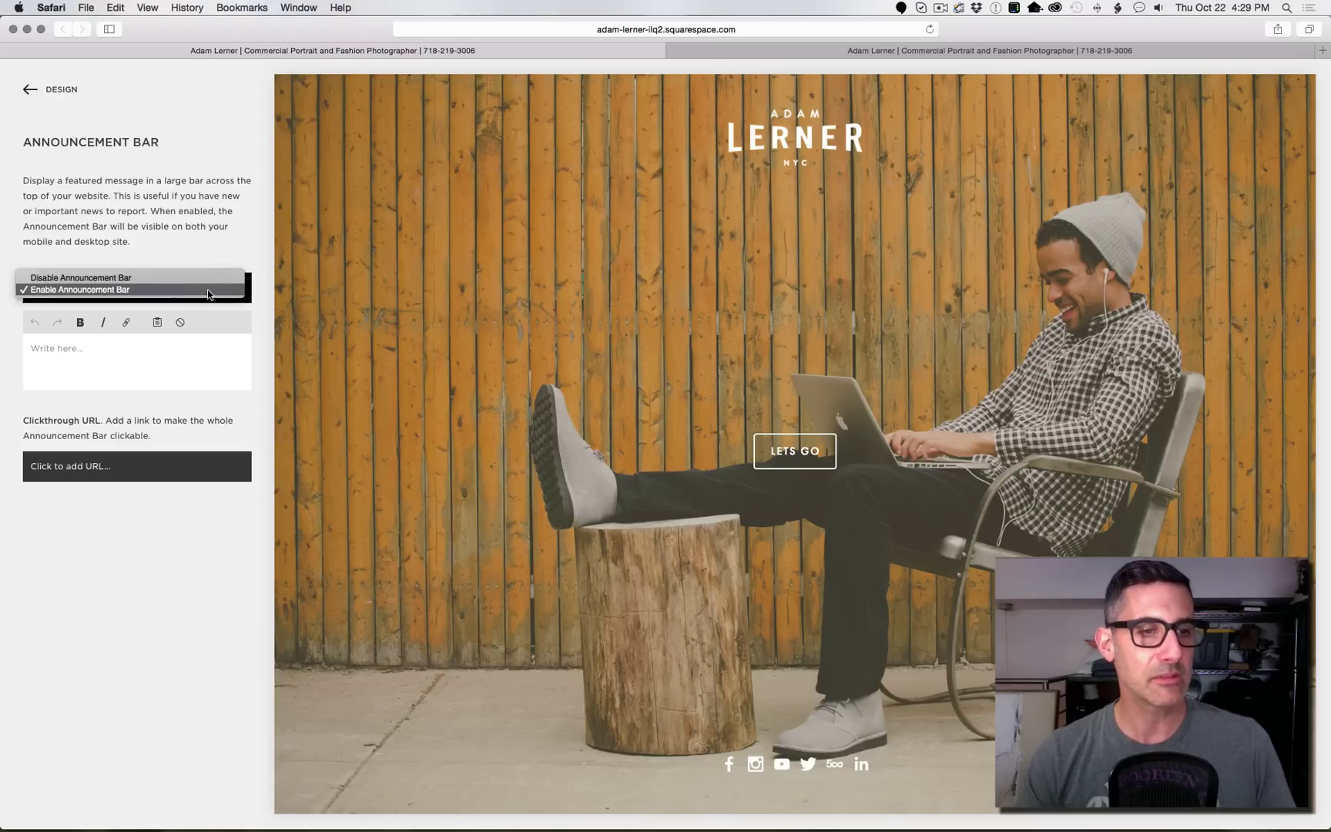
click(216, 279)
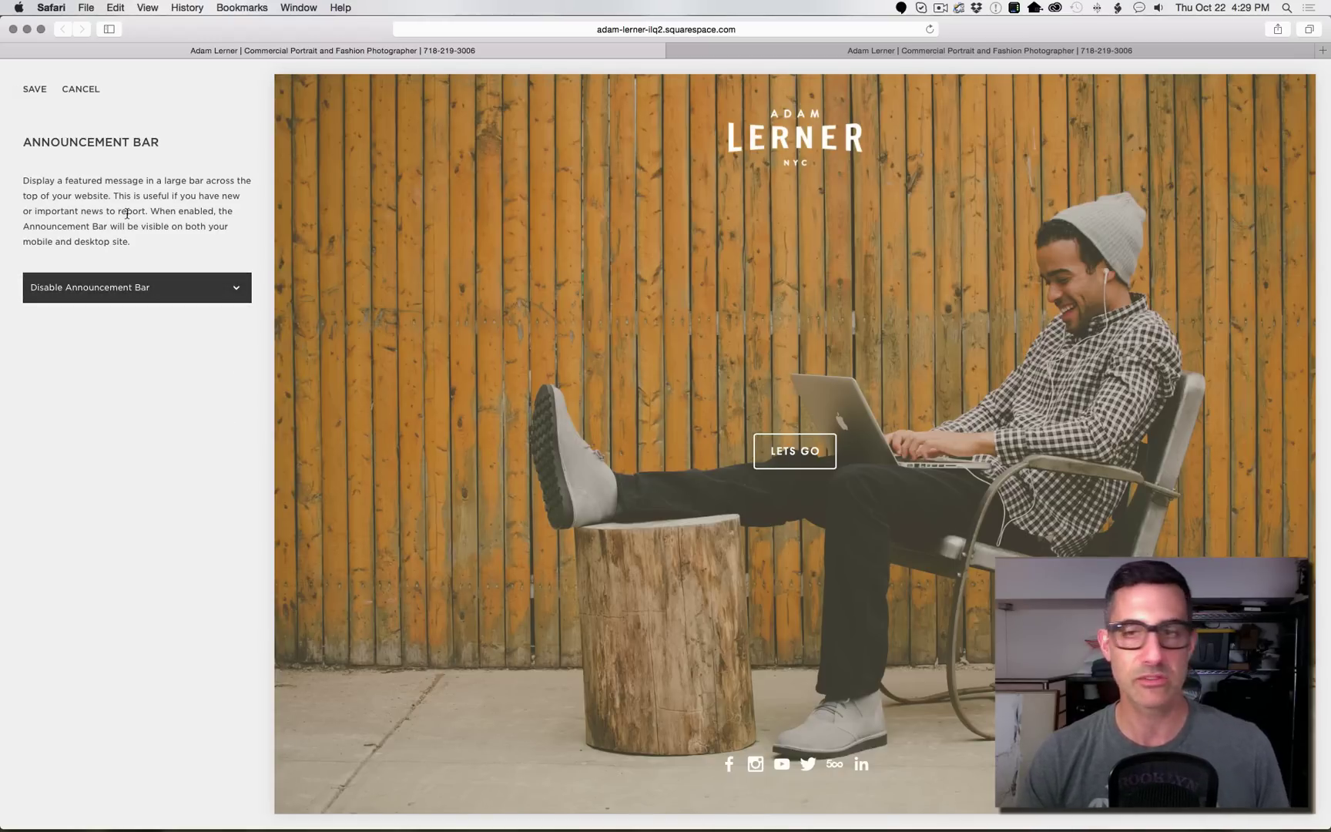
click(161, 284)
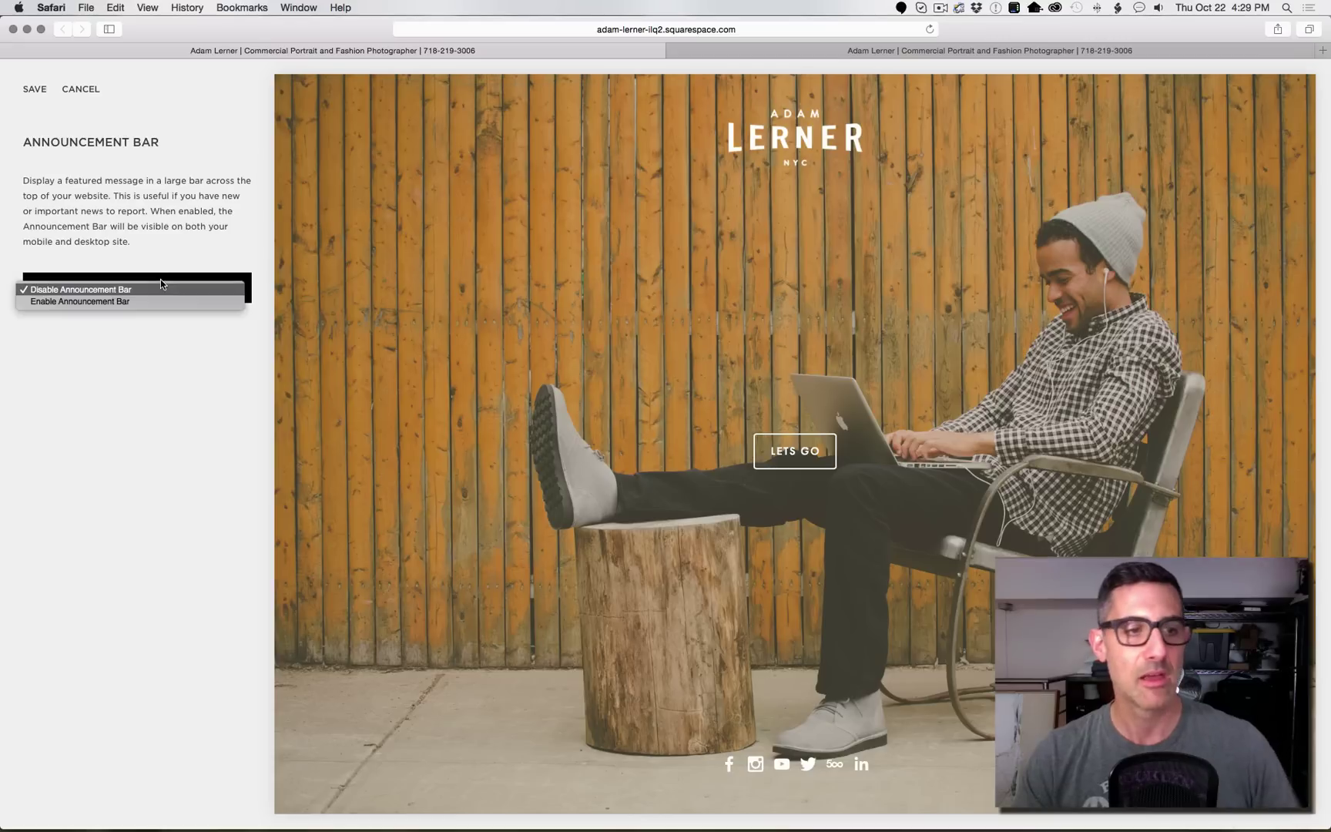
click(147, 300)
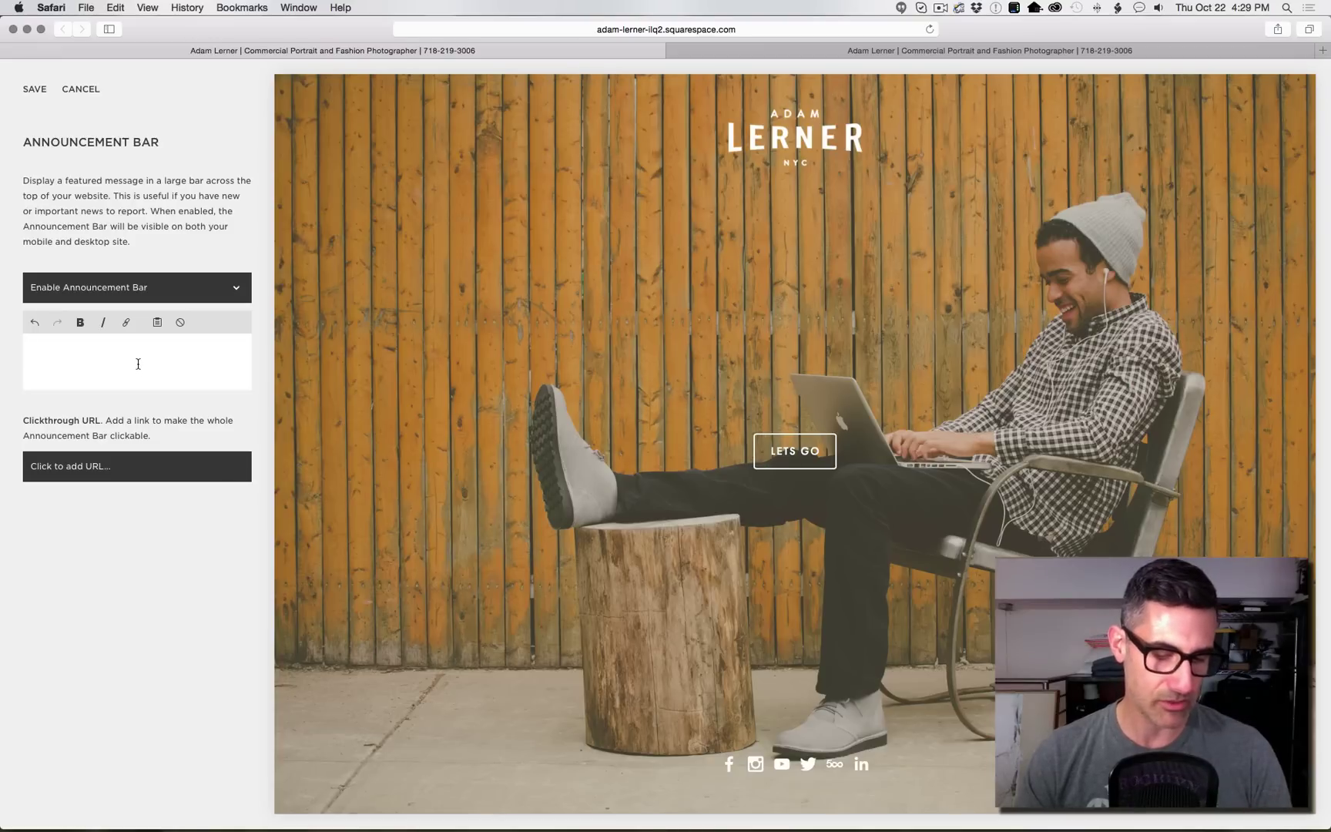
Undo a stray pasted link and type the message 'Check my Men's Fashion Studio Work with IZOD!'.
text(https://www.youtube.com/user/AdamLernerPhoto)
key(super+z)
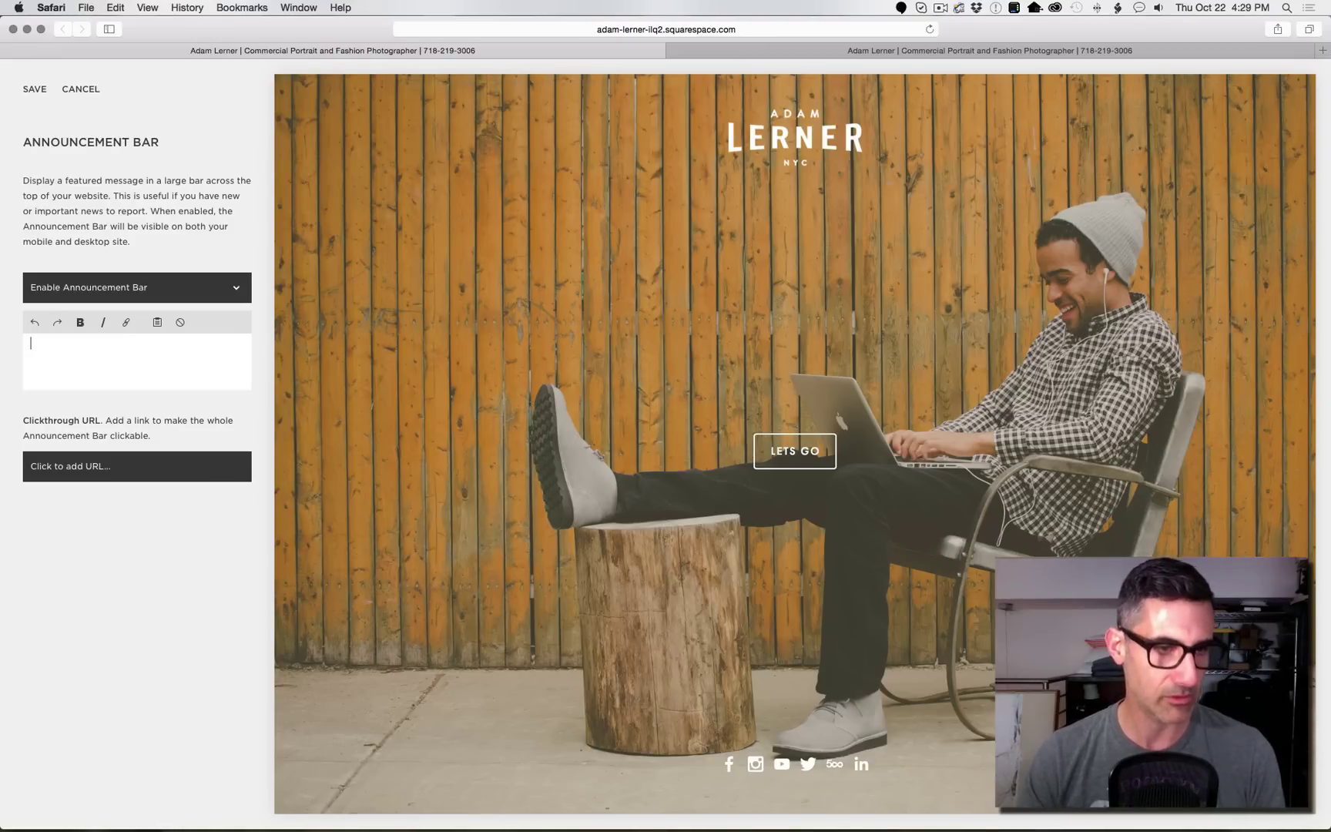
text(Check my)
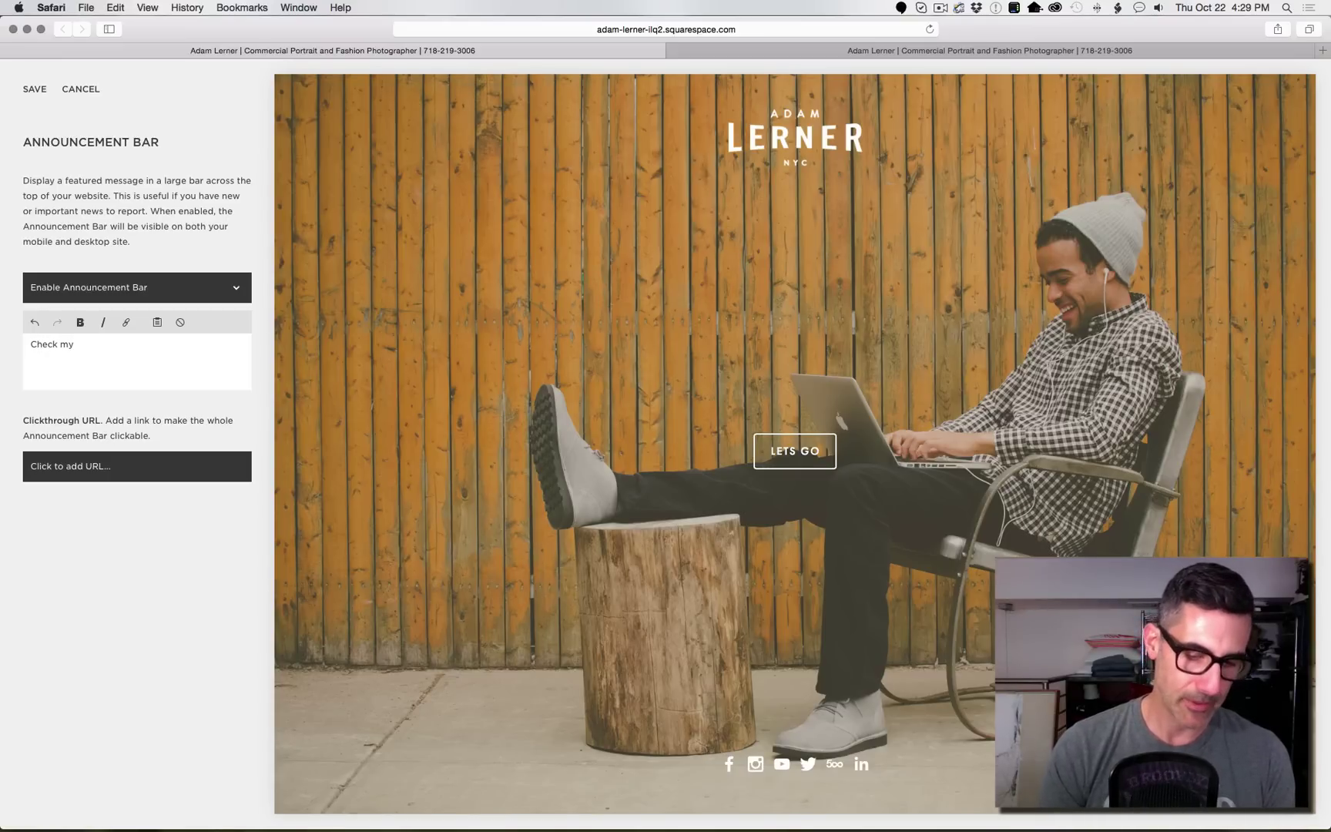
text( Men's Fa)
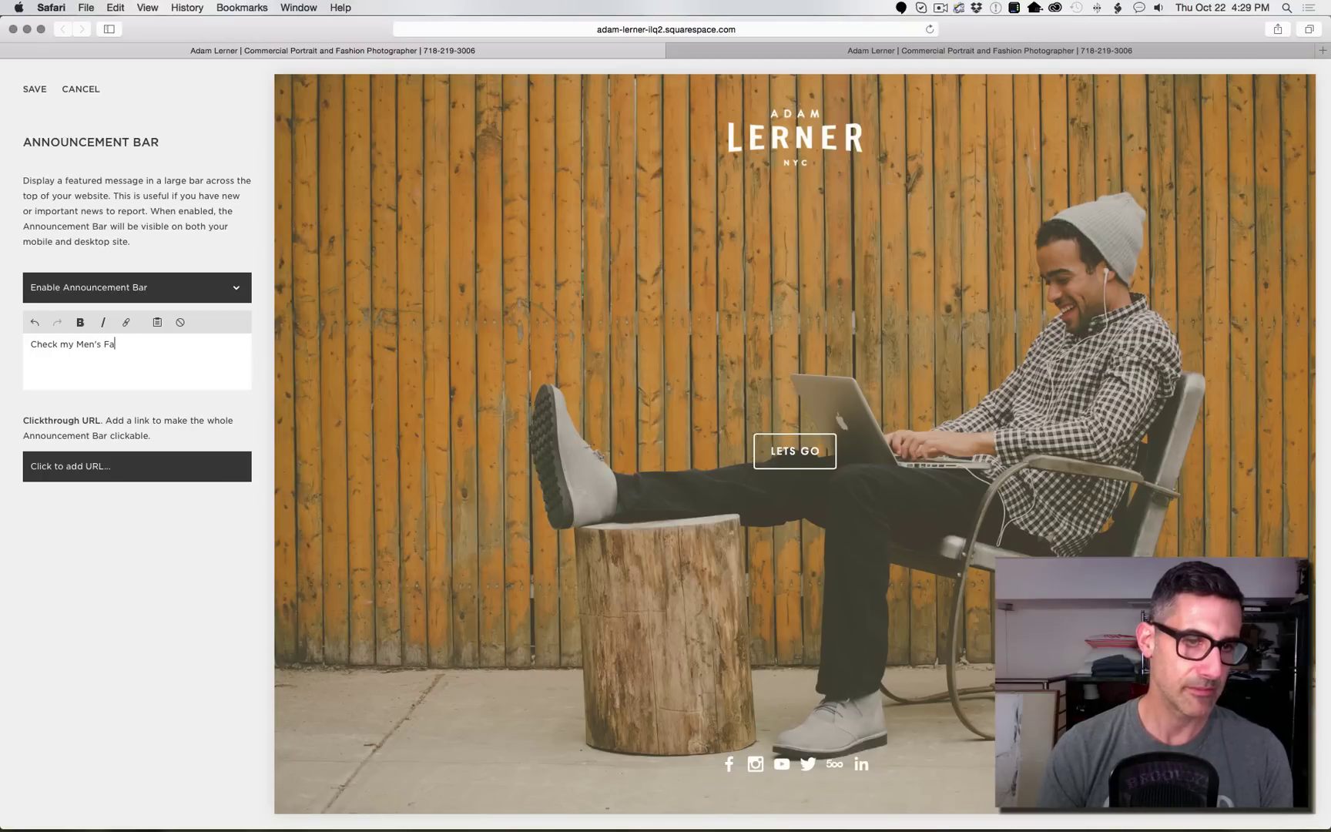
text(hionshi)
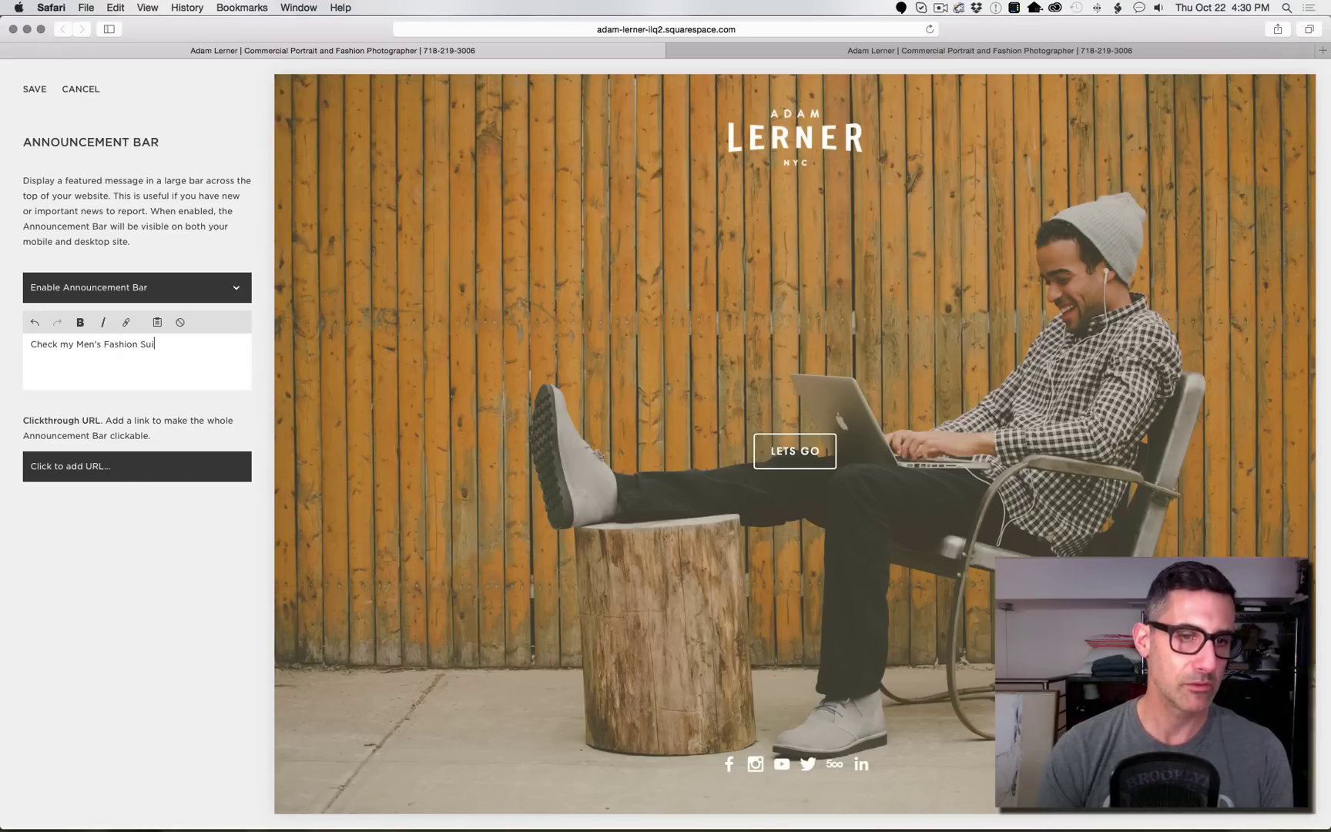
text(on Studio)
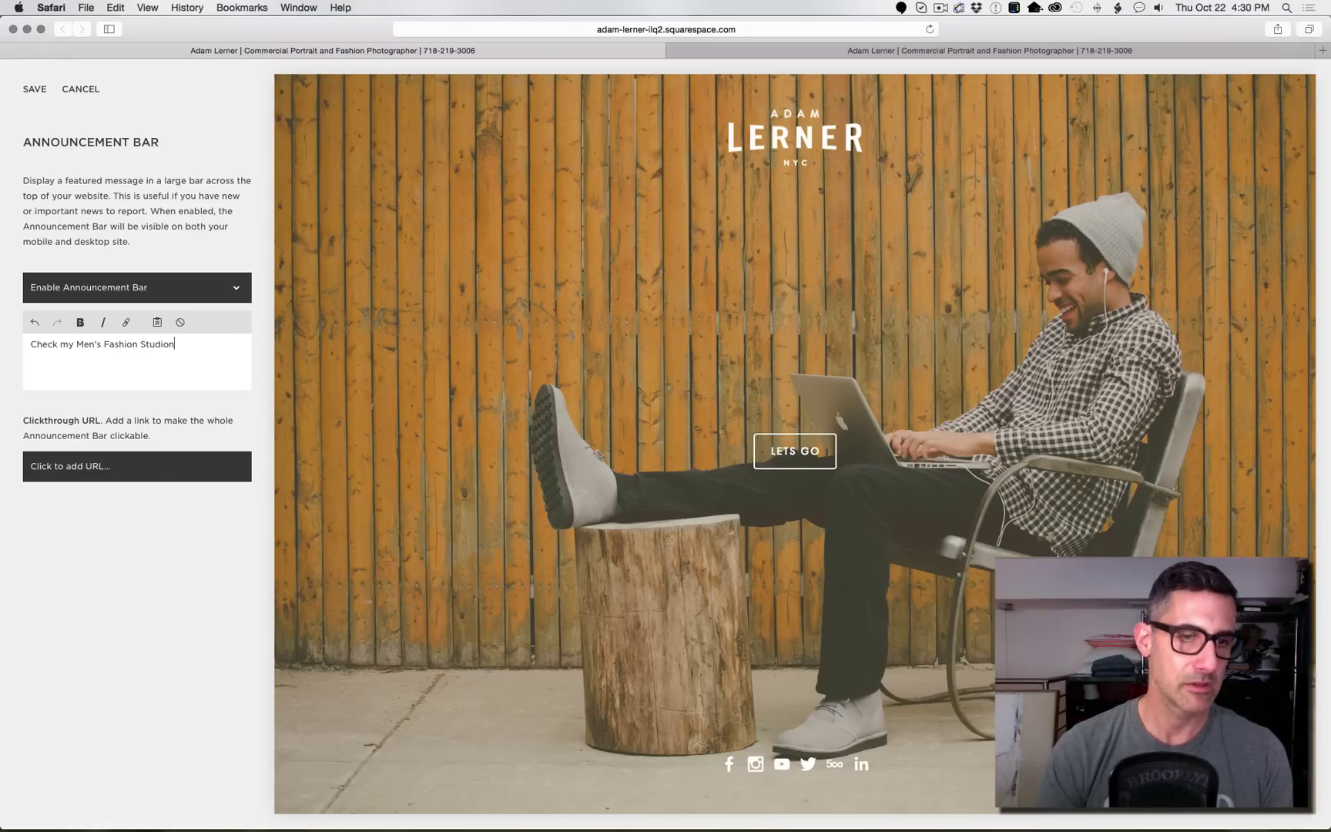
text( Work with)
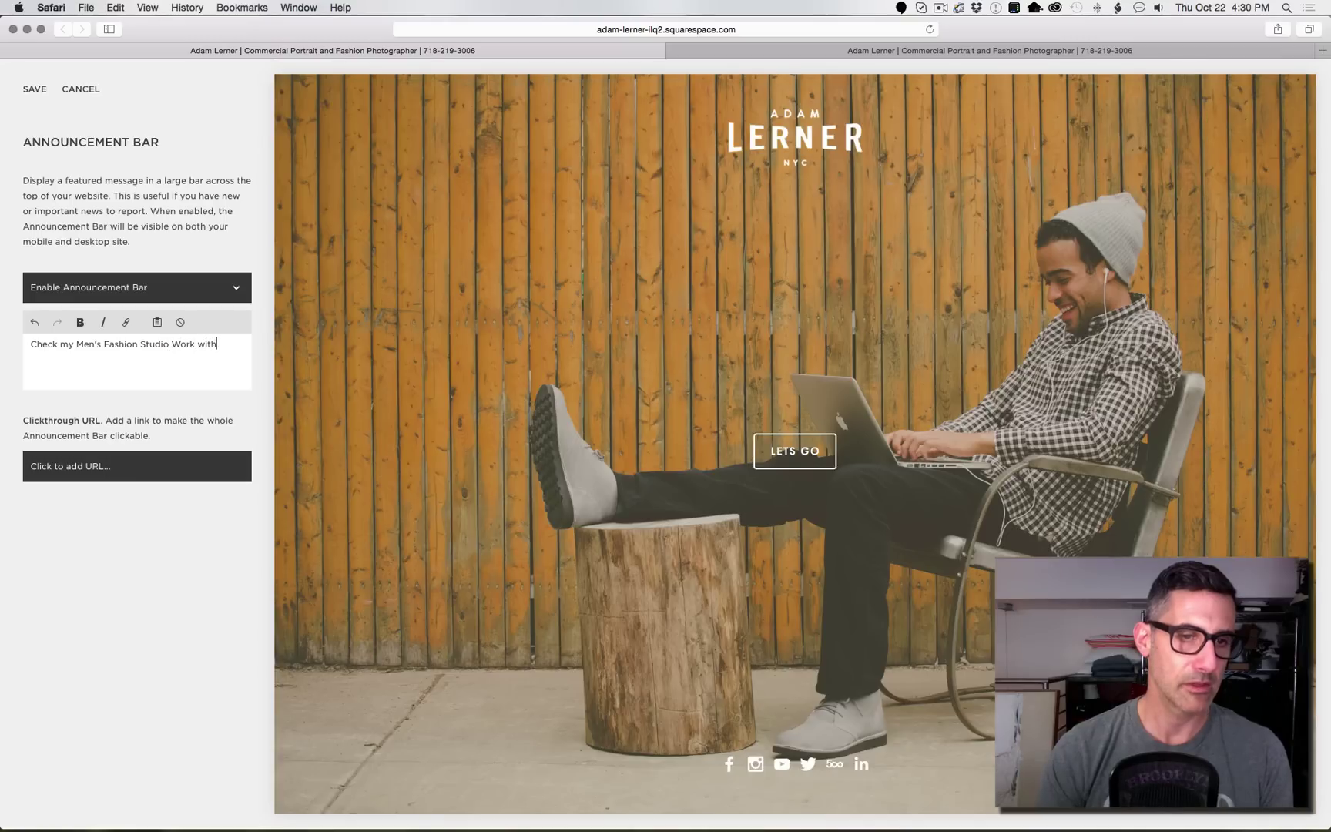
text( IZOD!)
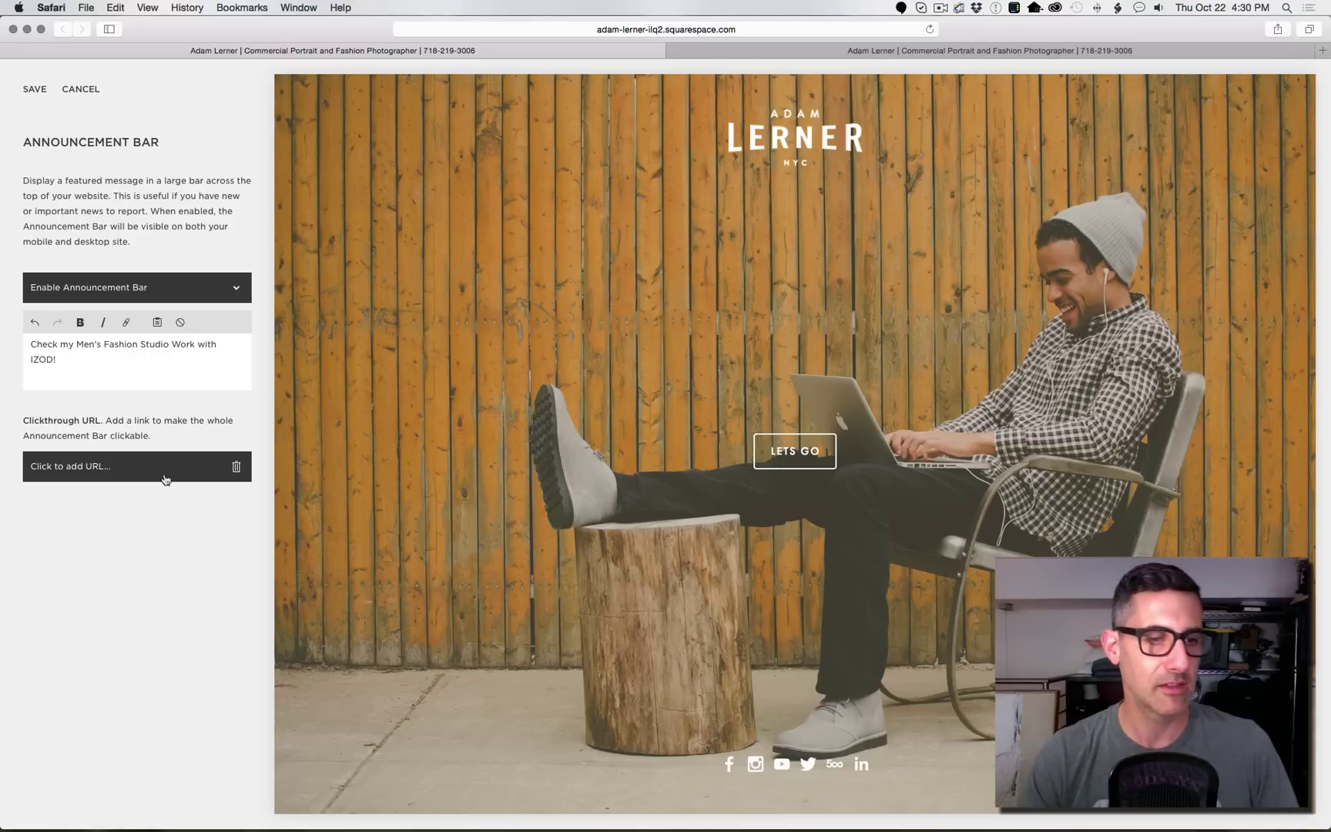
Set the bar's clickthrough URL to the IZOD Lookbook page (/izod-lookbook) and save.
click(117, 469)
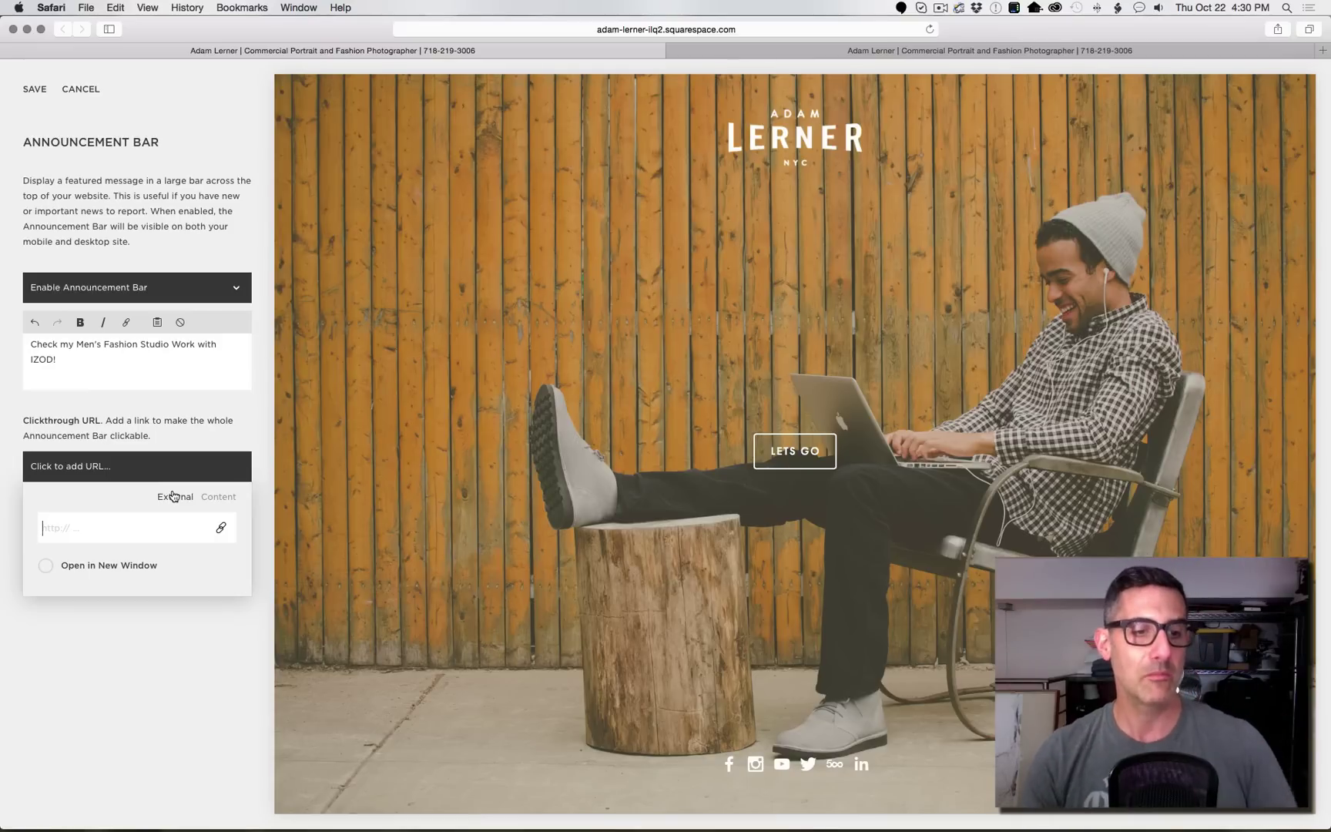
click(219, 497)
scroll(166, 554, down, 5)
scroll(167, 555, down, 1)
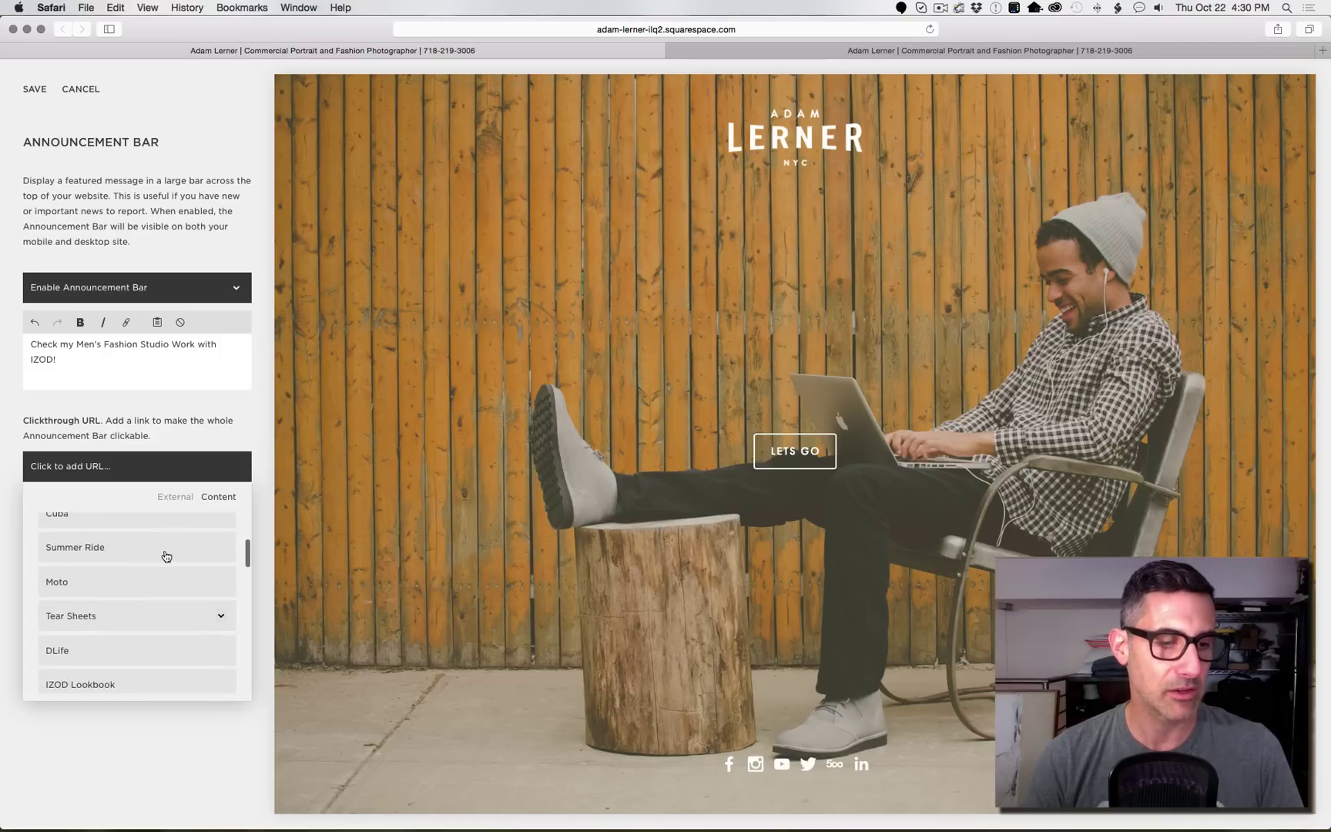
click(112, 684)
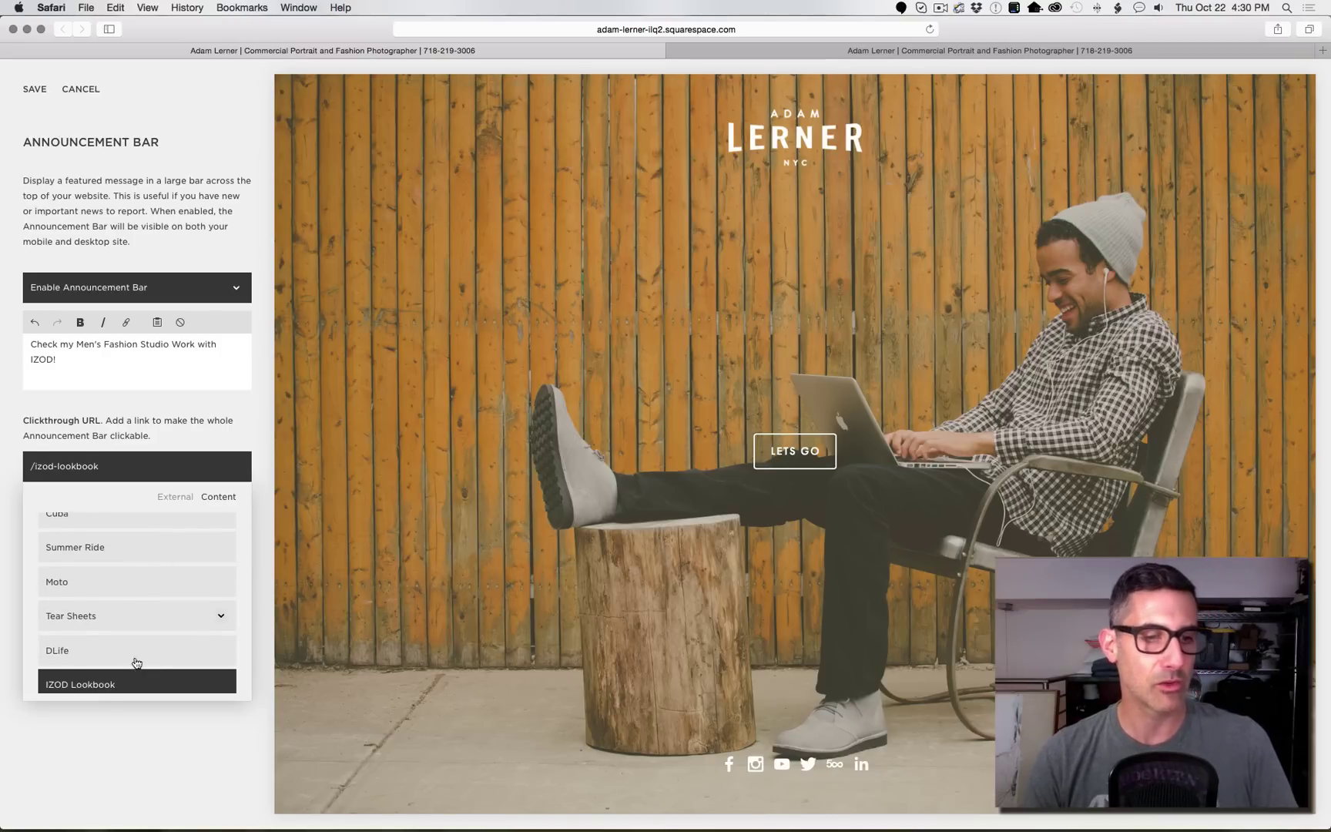
click(120, 726)
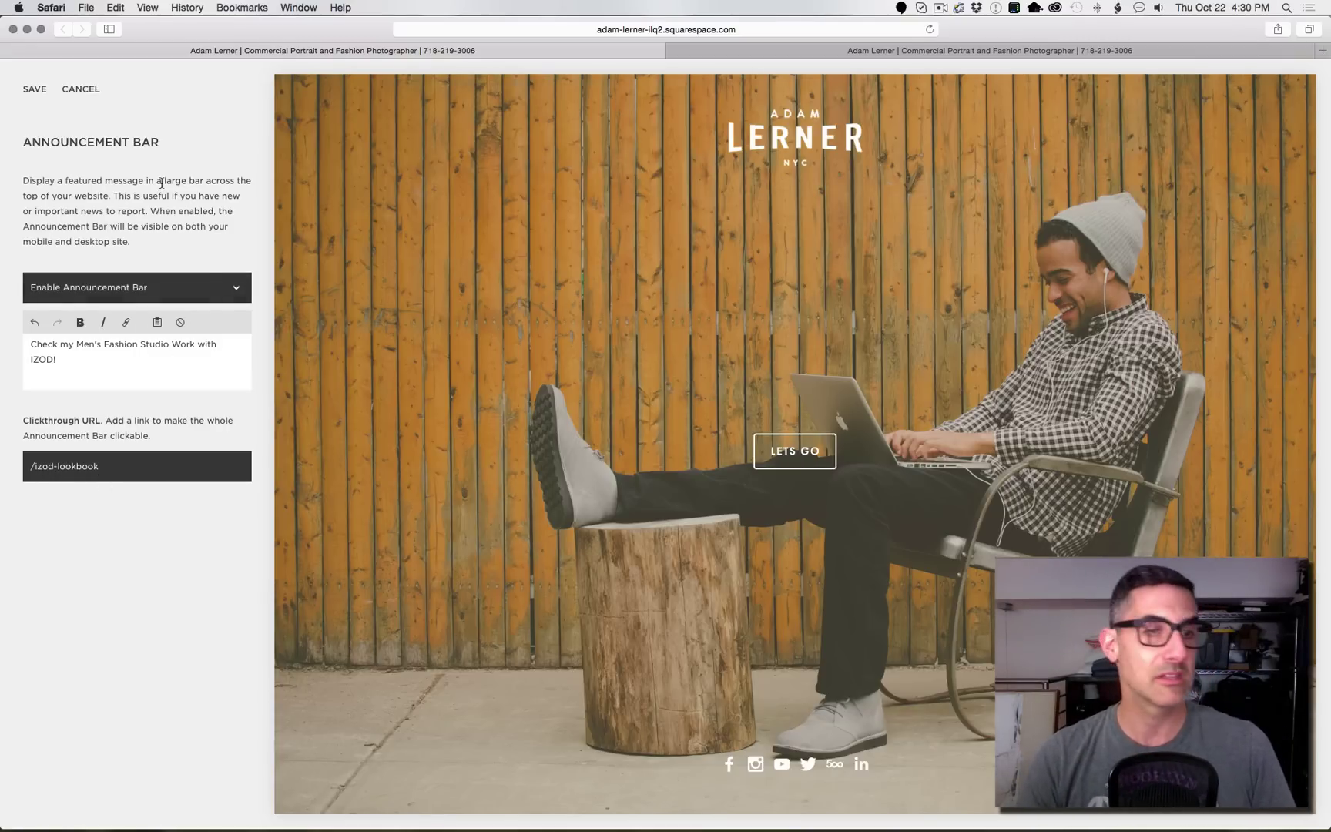
click(34, 90)
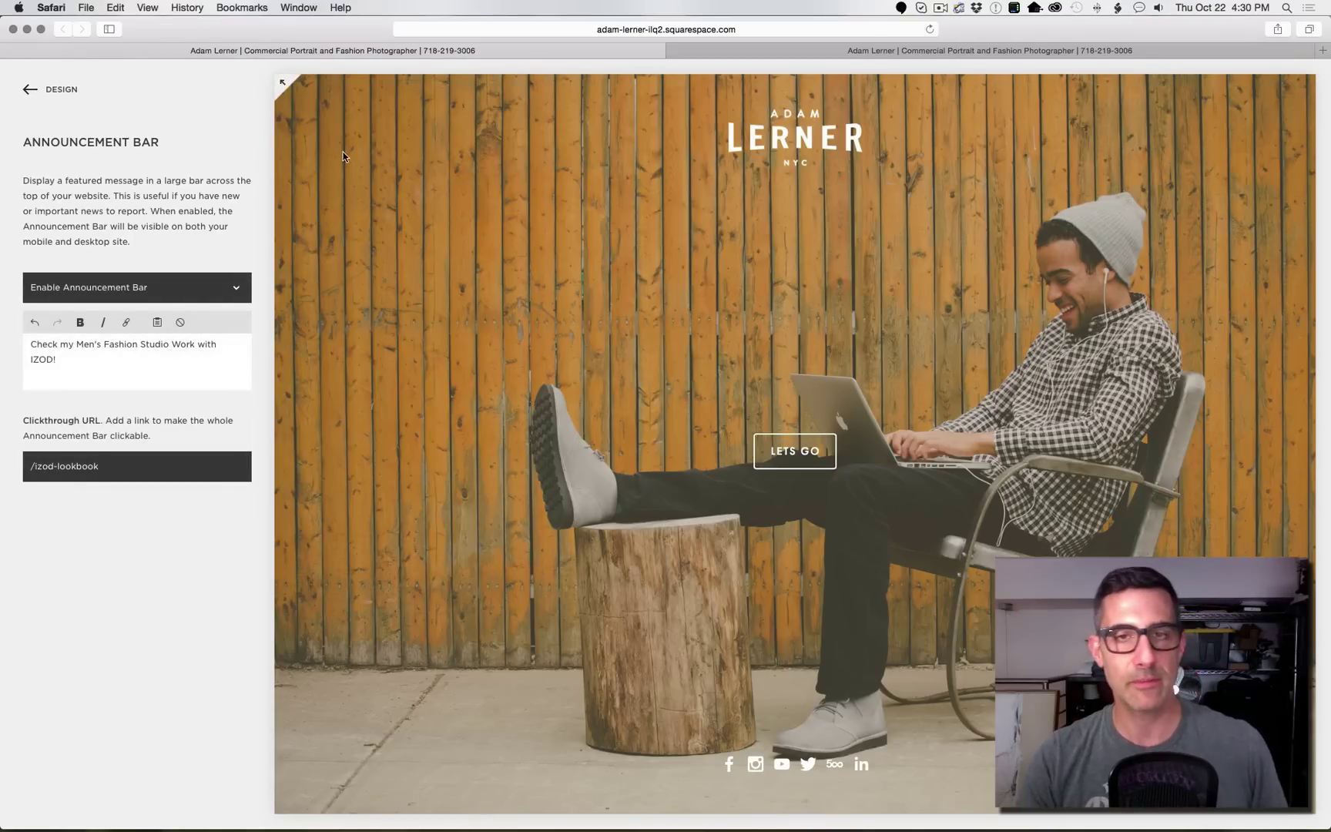
Switch to the live adamlerner.net tab and enter the site via LETS GO.
click(808, 51)
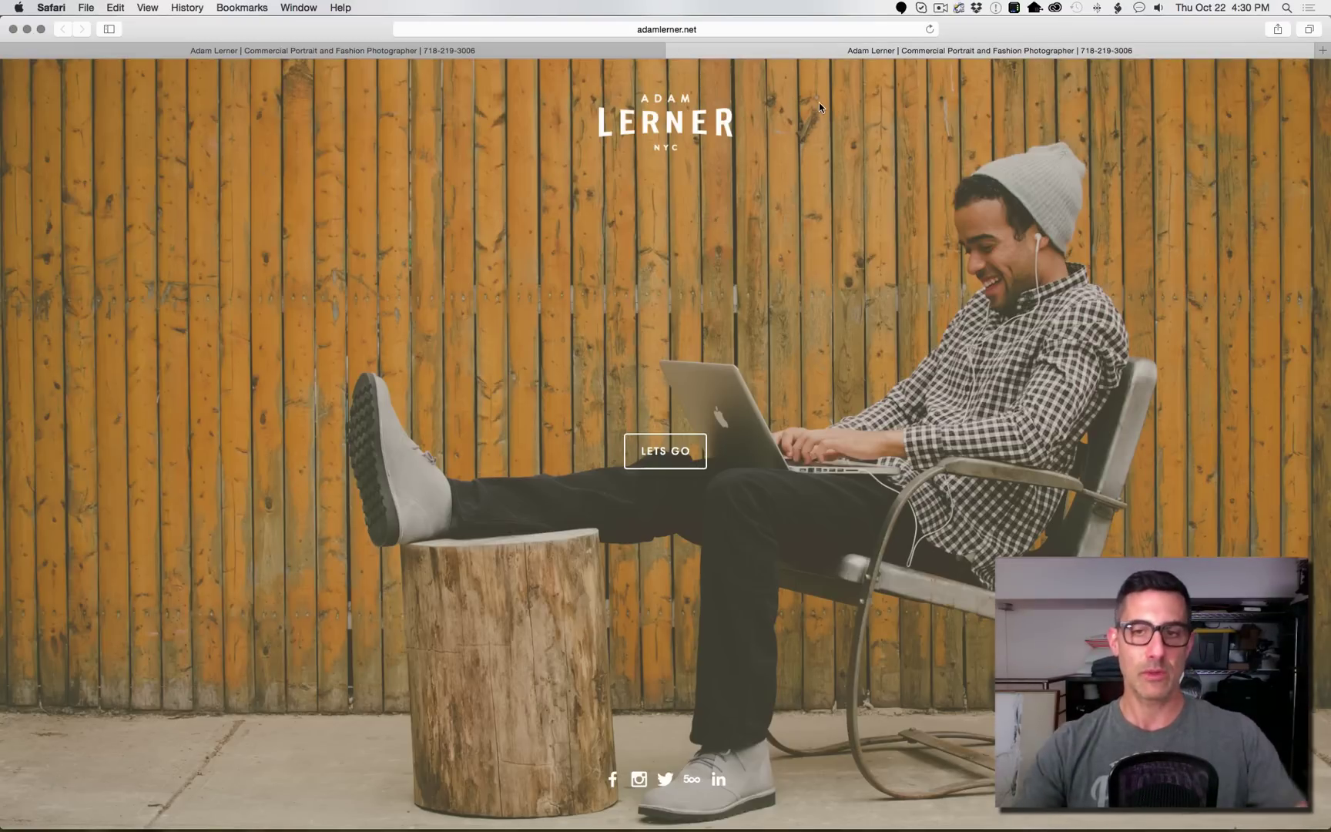
click(661, 447)
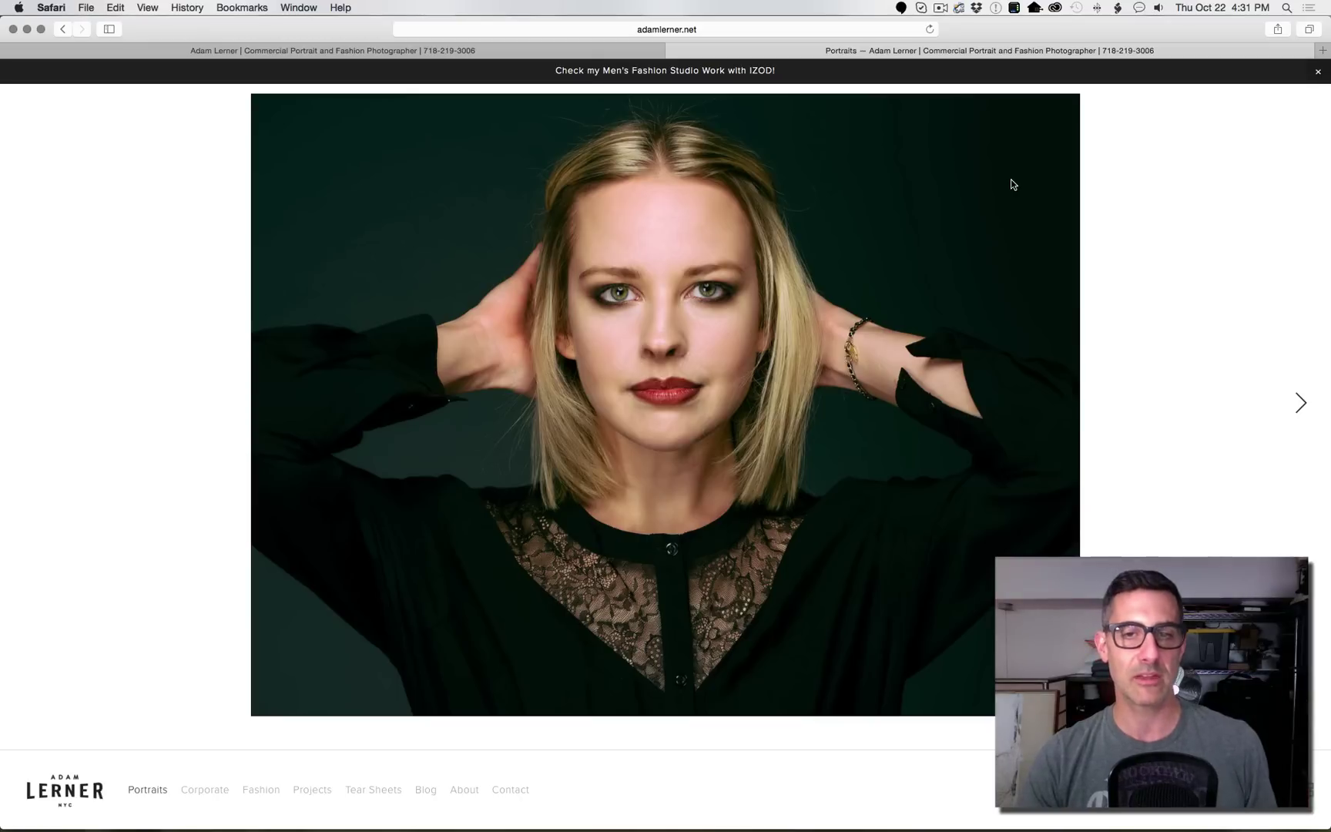
Follow the announcement bar to the IZOD Lookbook and advance through three photos.
click(719, 71)
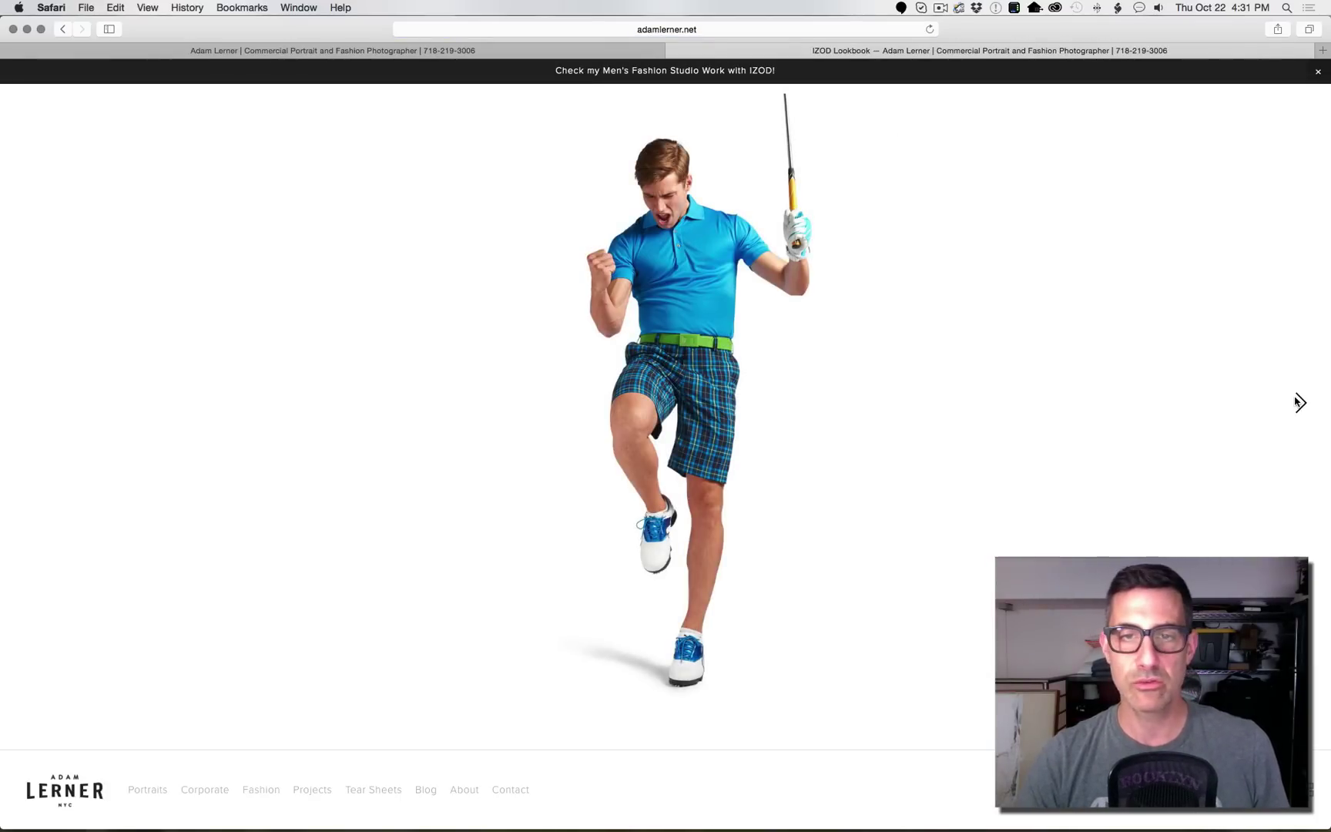
click(1300, 402)
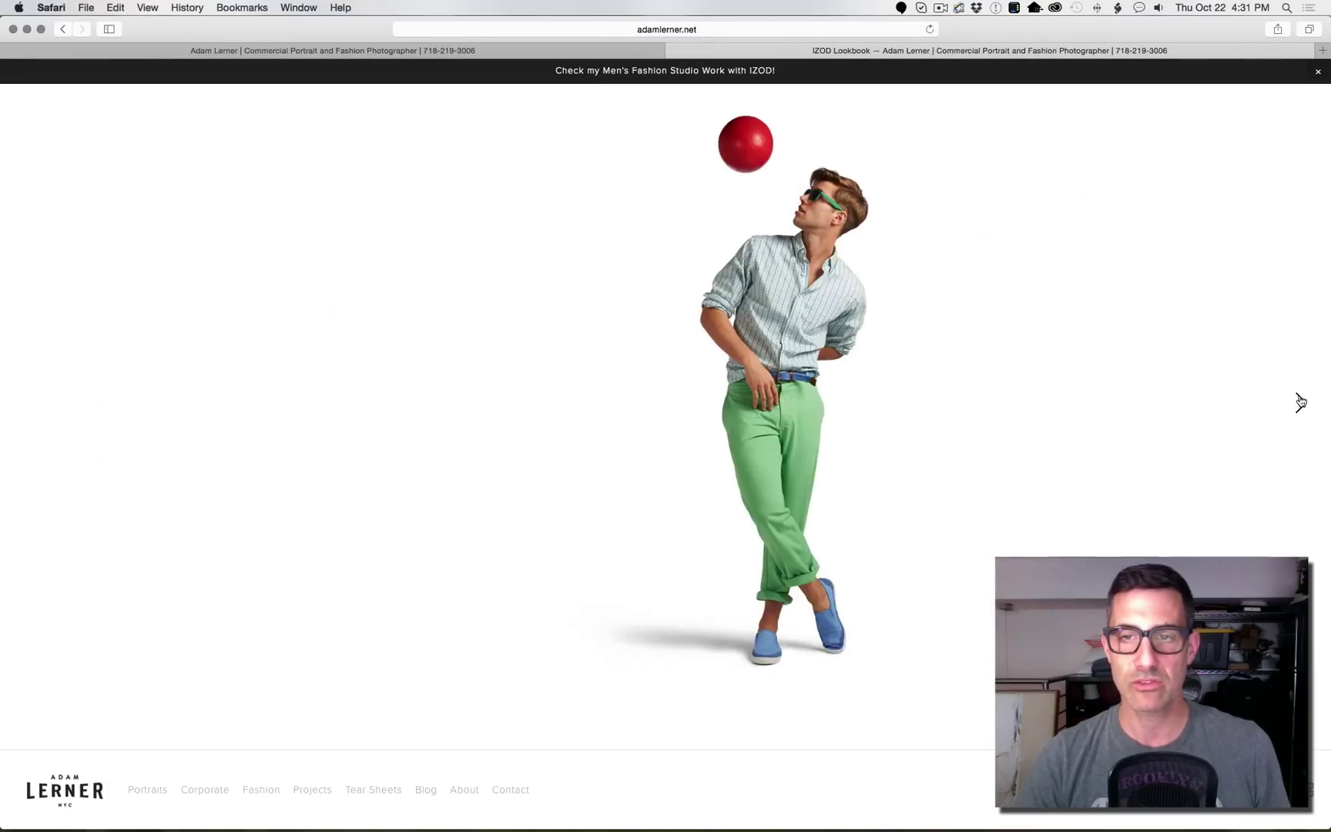
click(1300, 402)
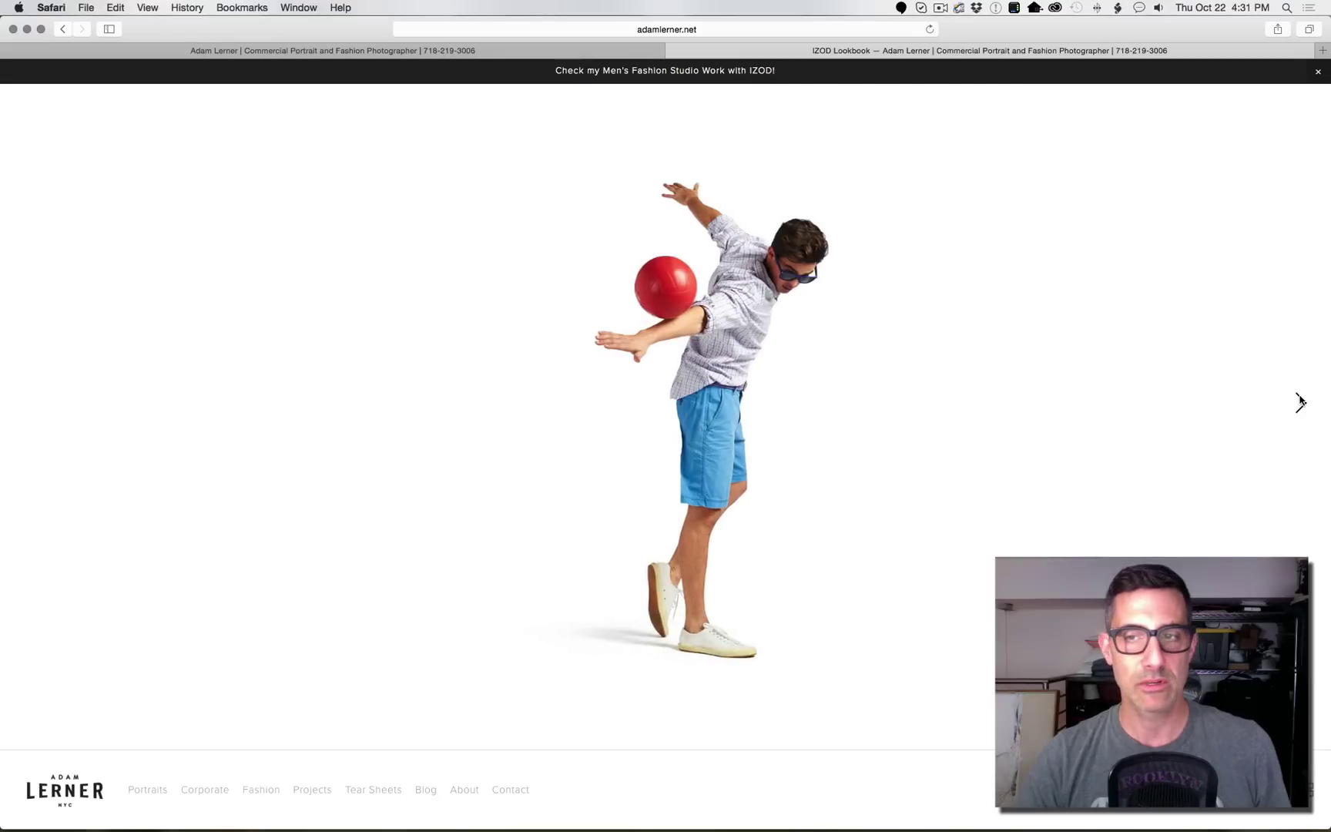
click(1300, 402)
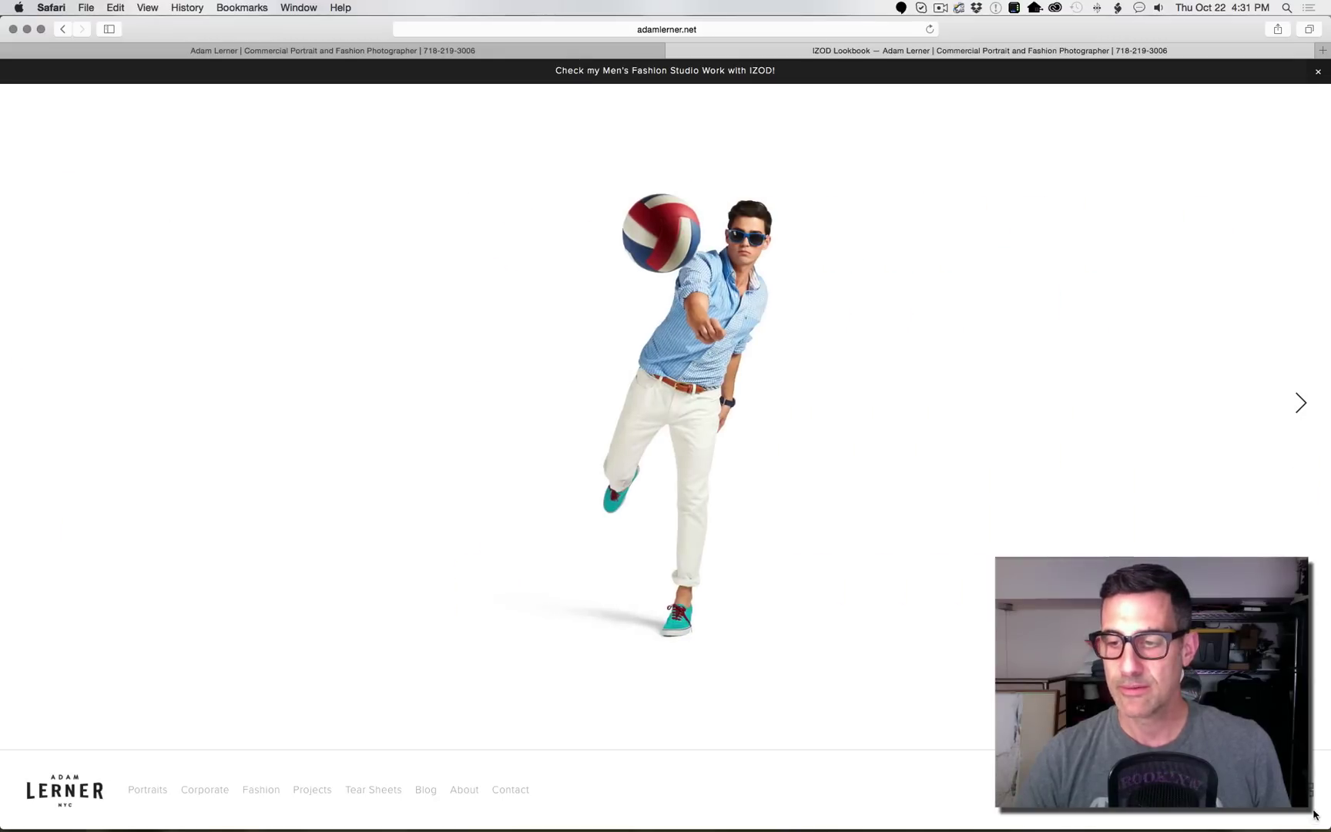
Browse the lookbook thumbnail grid, close it, and go to the Fashion gallery.
click(1324, 779)
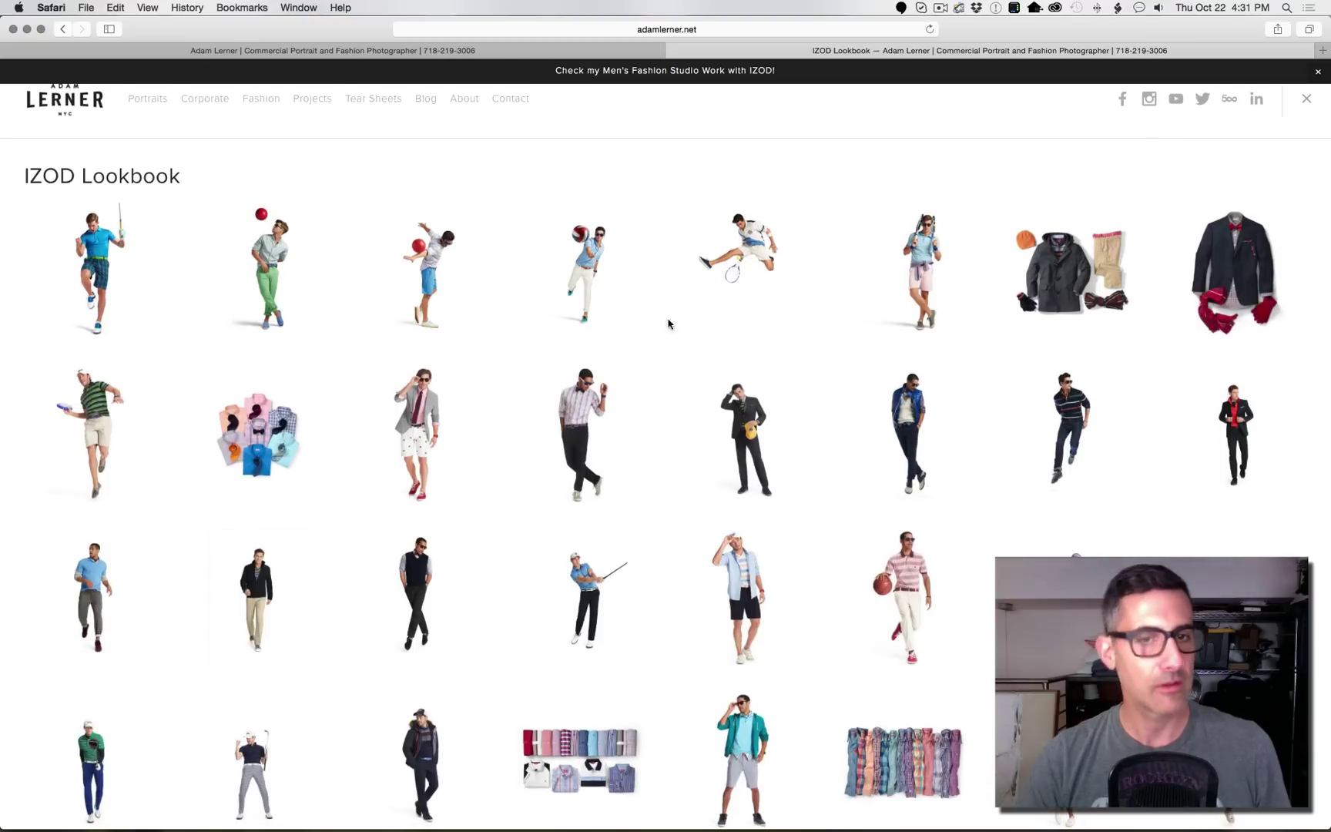
scroll(916, 528, down, 5)
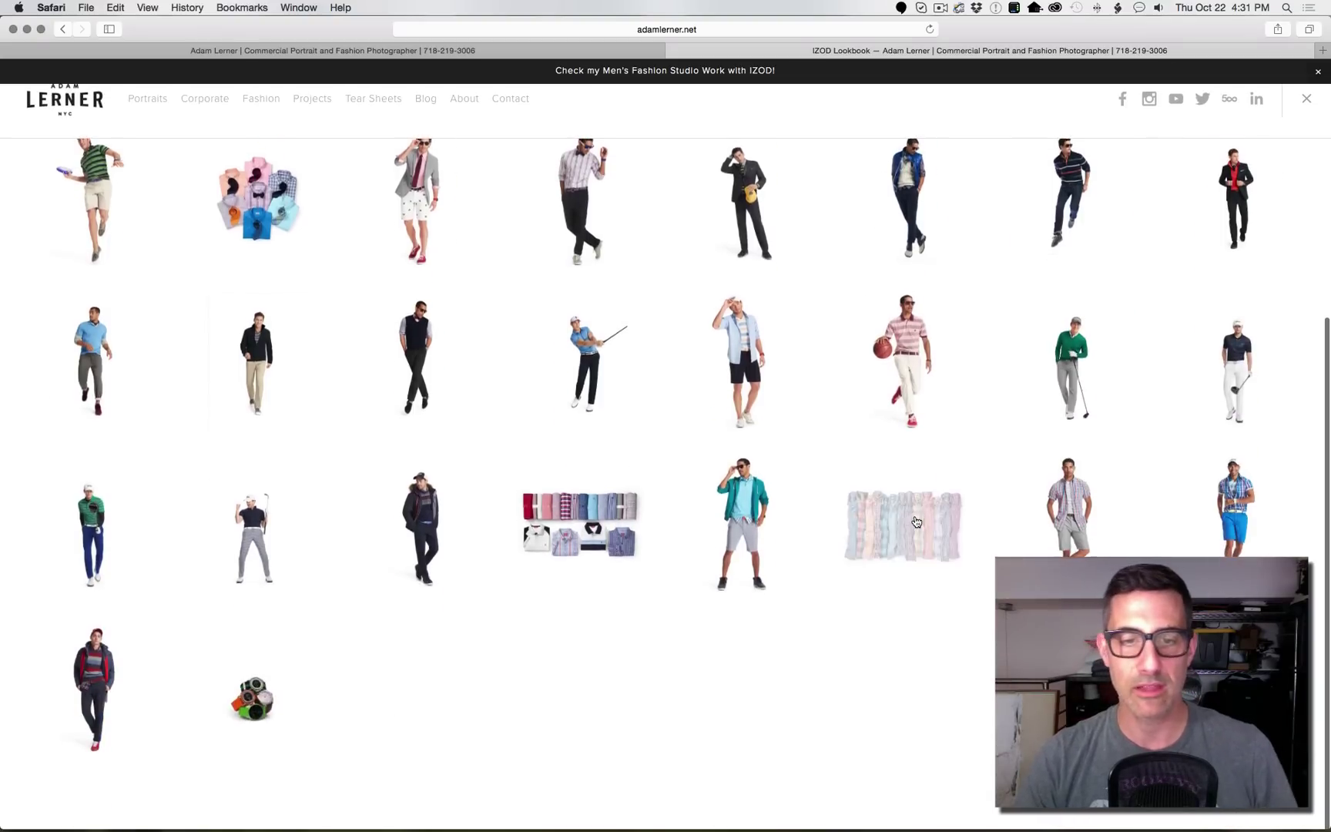
scroll(1014, 423, up, 5)
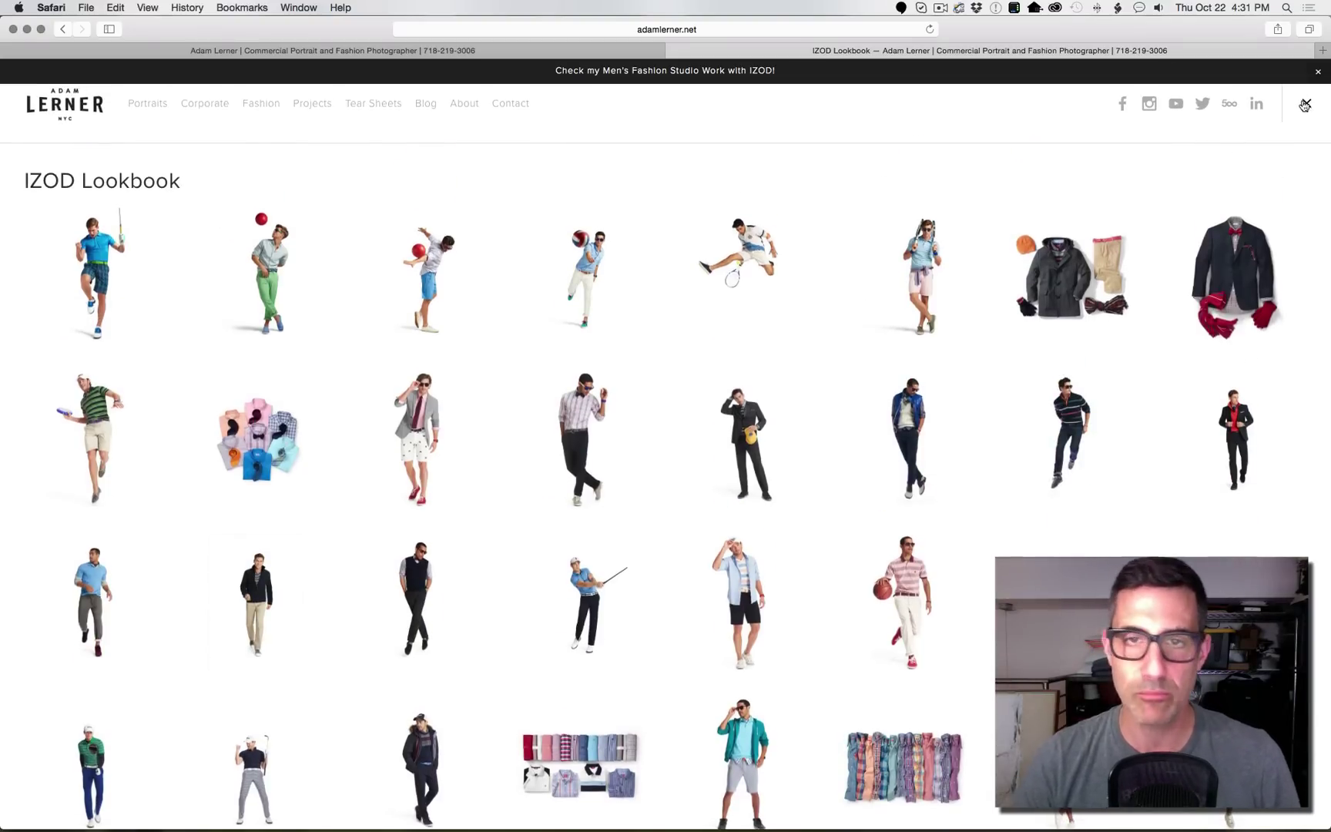
click(1306, 99)
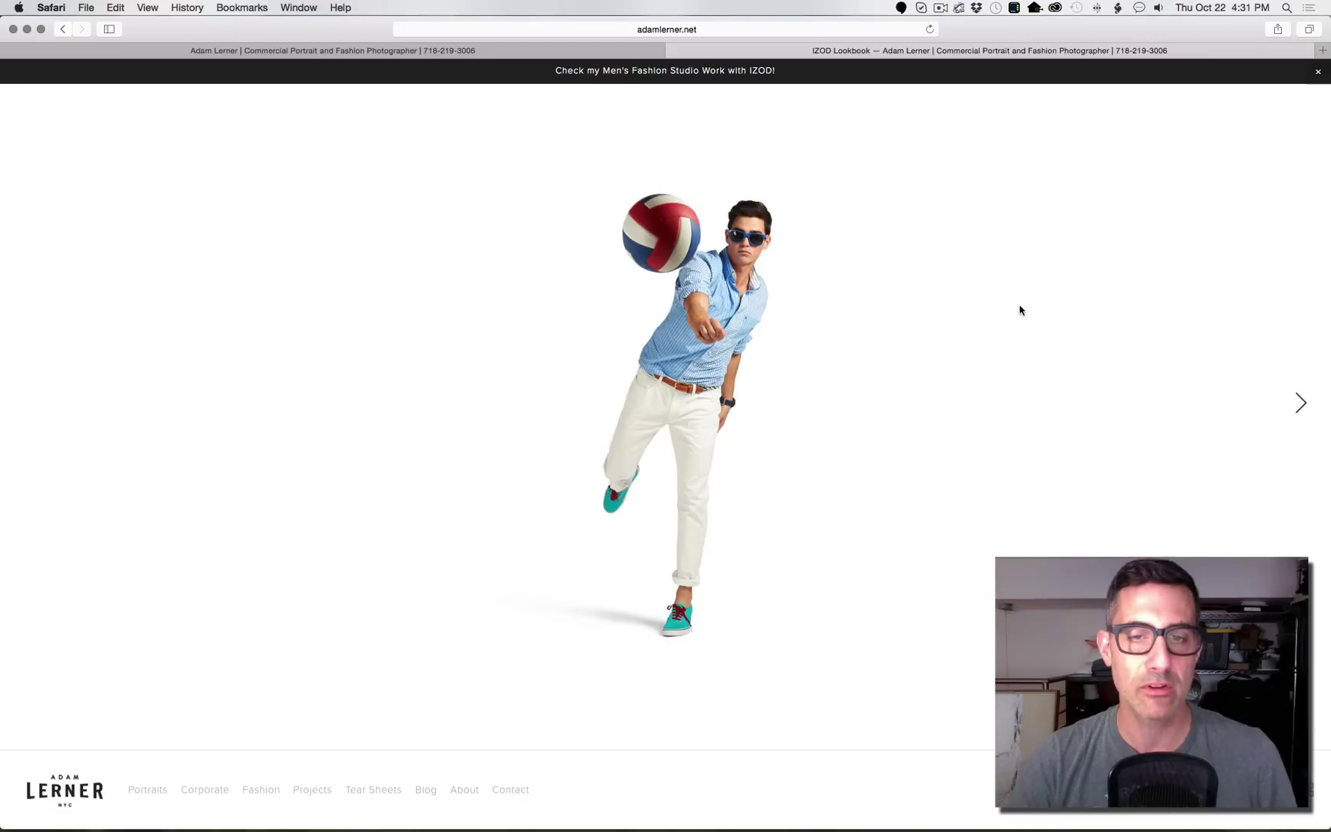
click(263, 790)
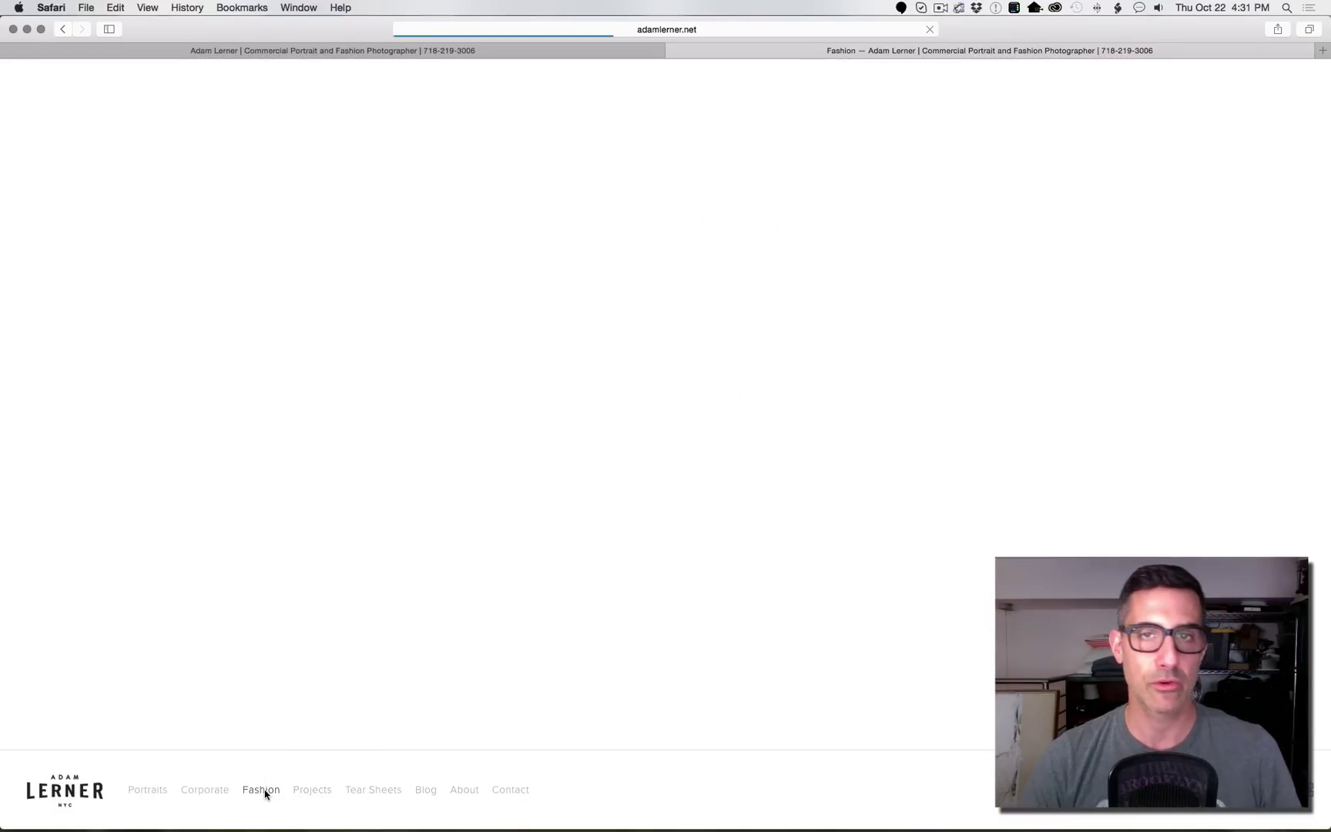